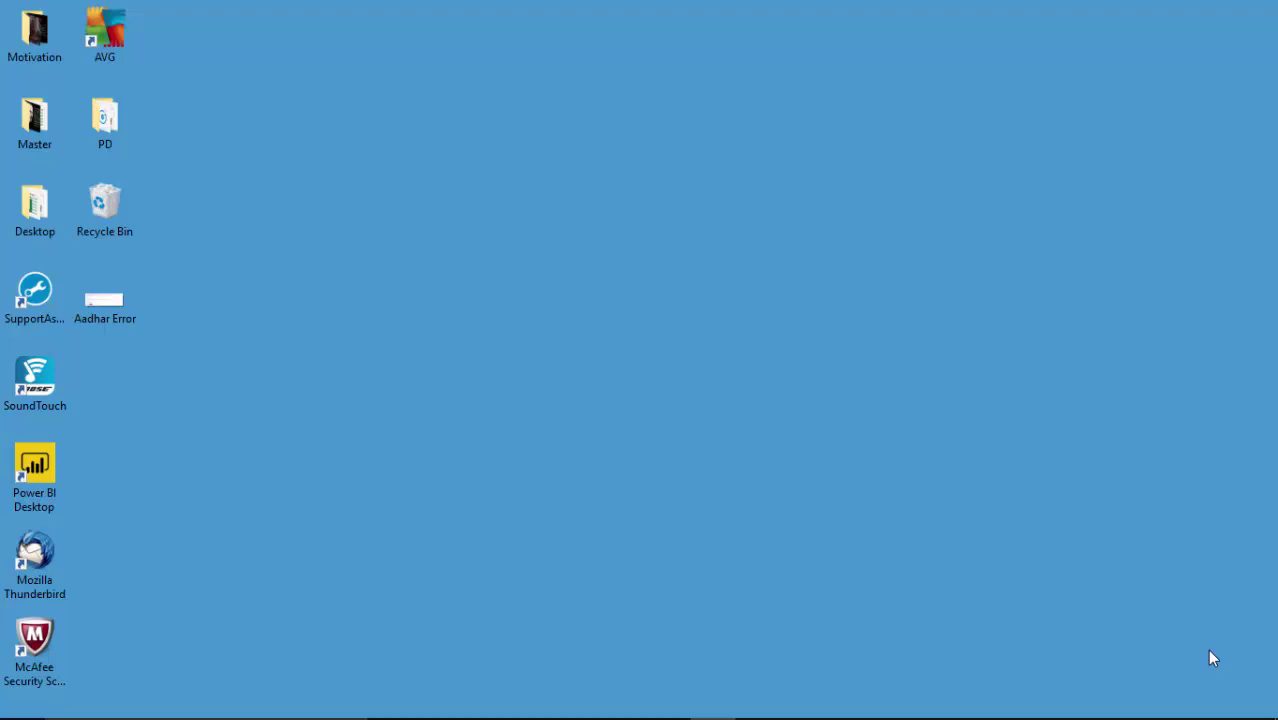
- Look at the GitHub repository in the browser, then return to the DimCustomer Power BI file
mouse_move(605, 686)
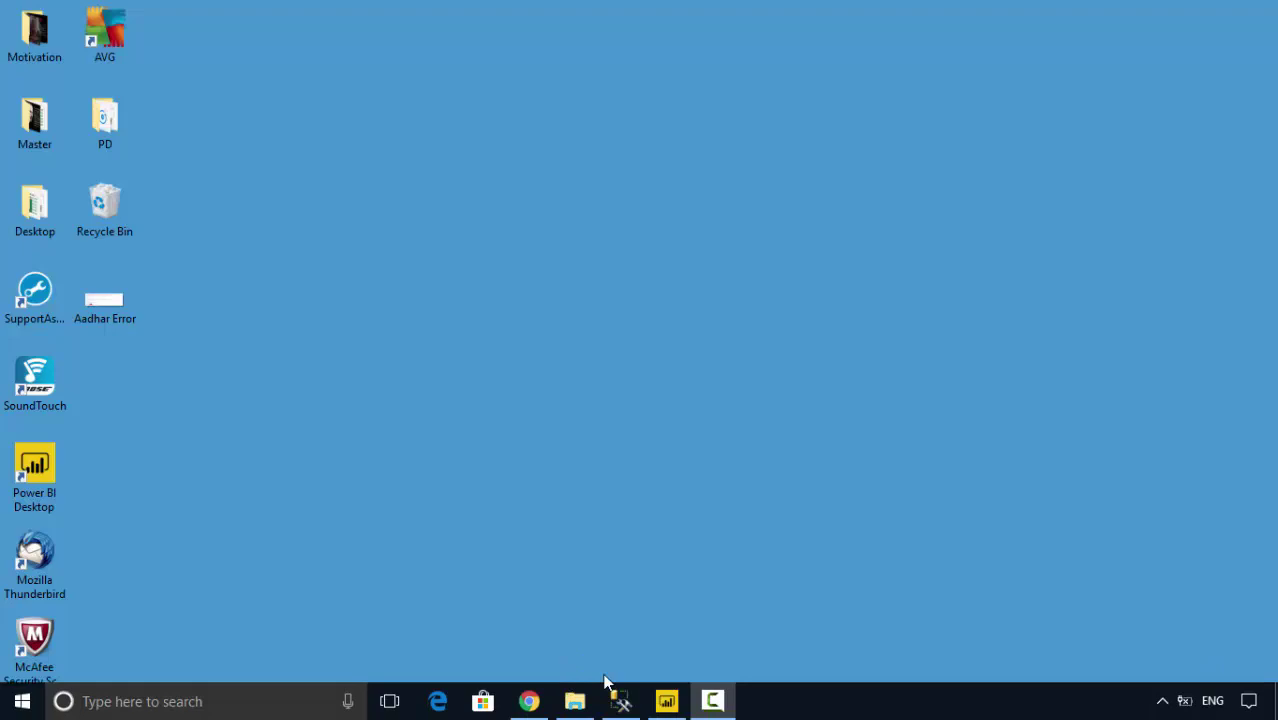
click(663, 703)
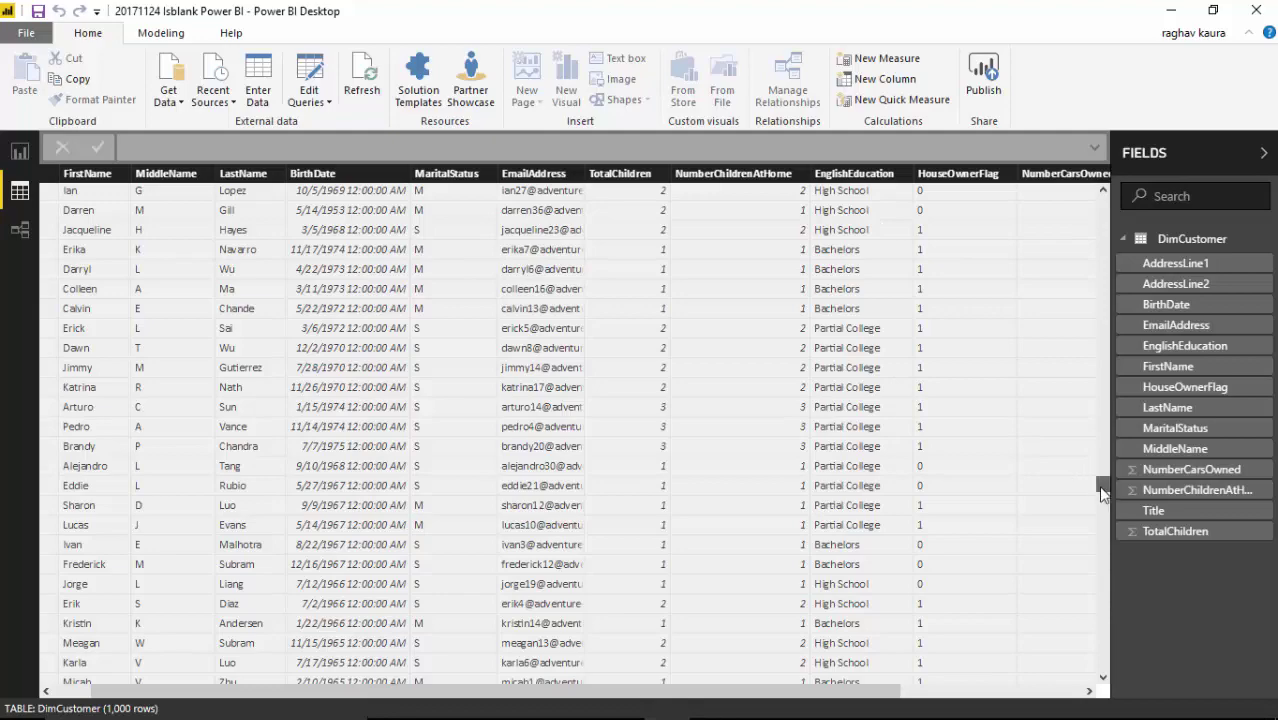
mouse_move(1102, 484)
mouse_down()
mouse_move(1098, 275)
mouse_move(1108, 505)
mouse_up()
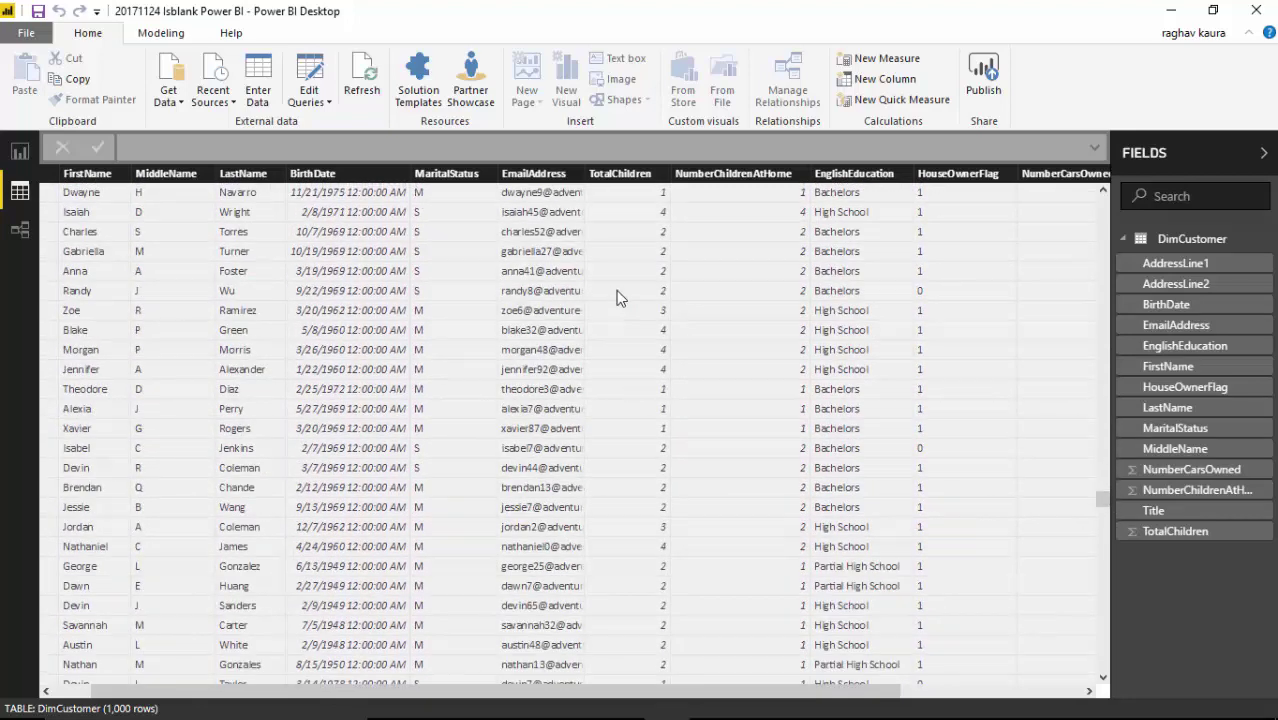
click(1174, 10)
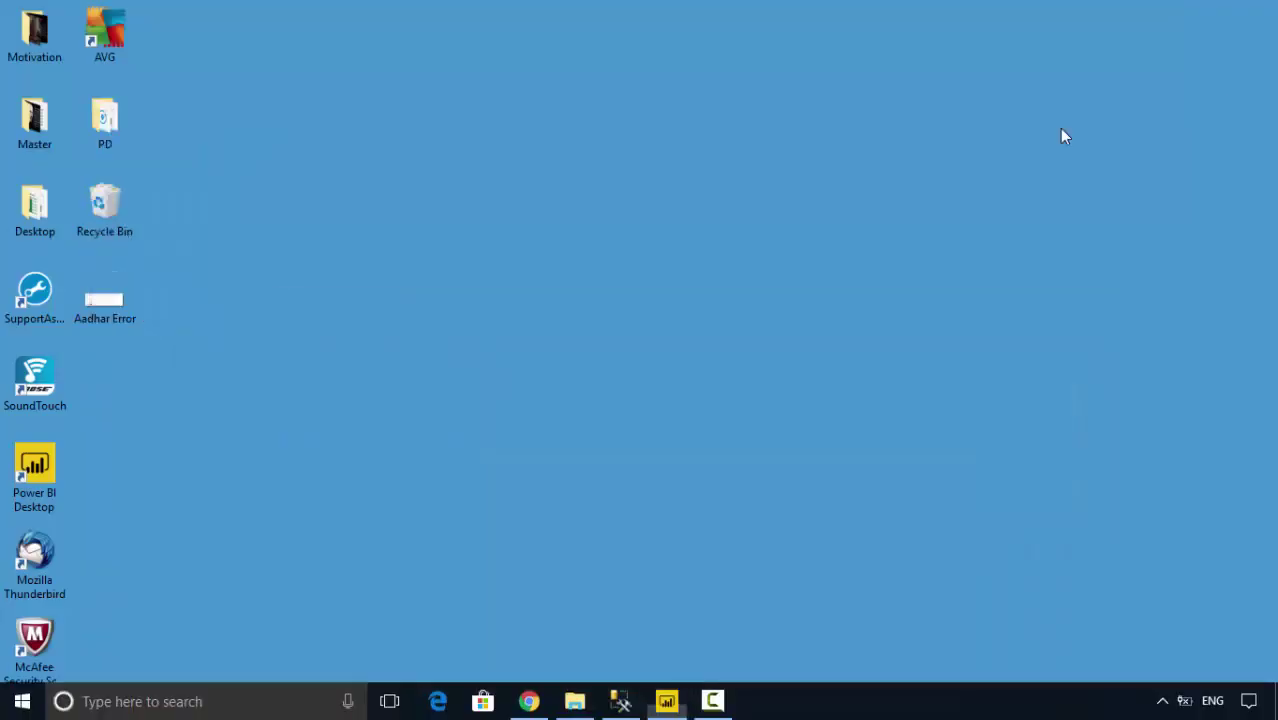
click(530, 701)
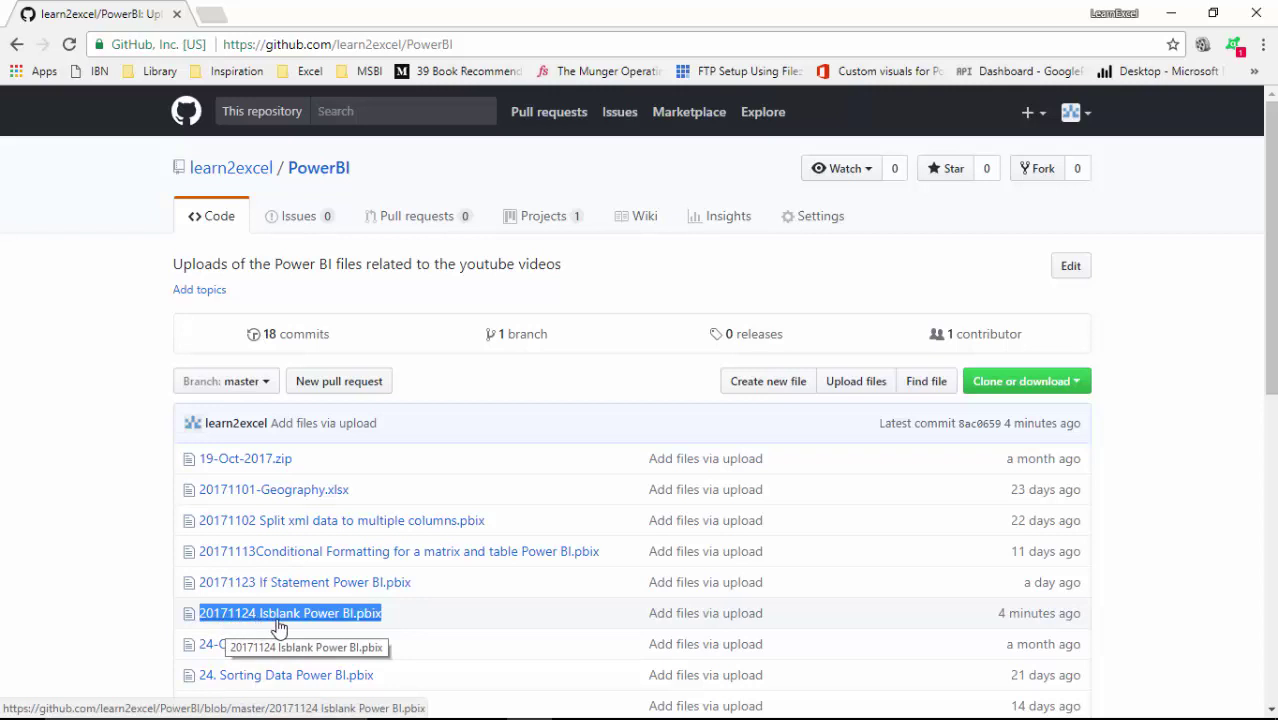
click(1181, 9)
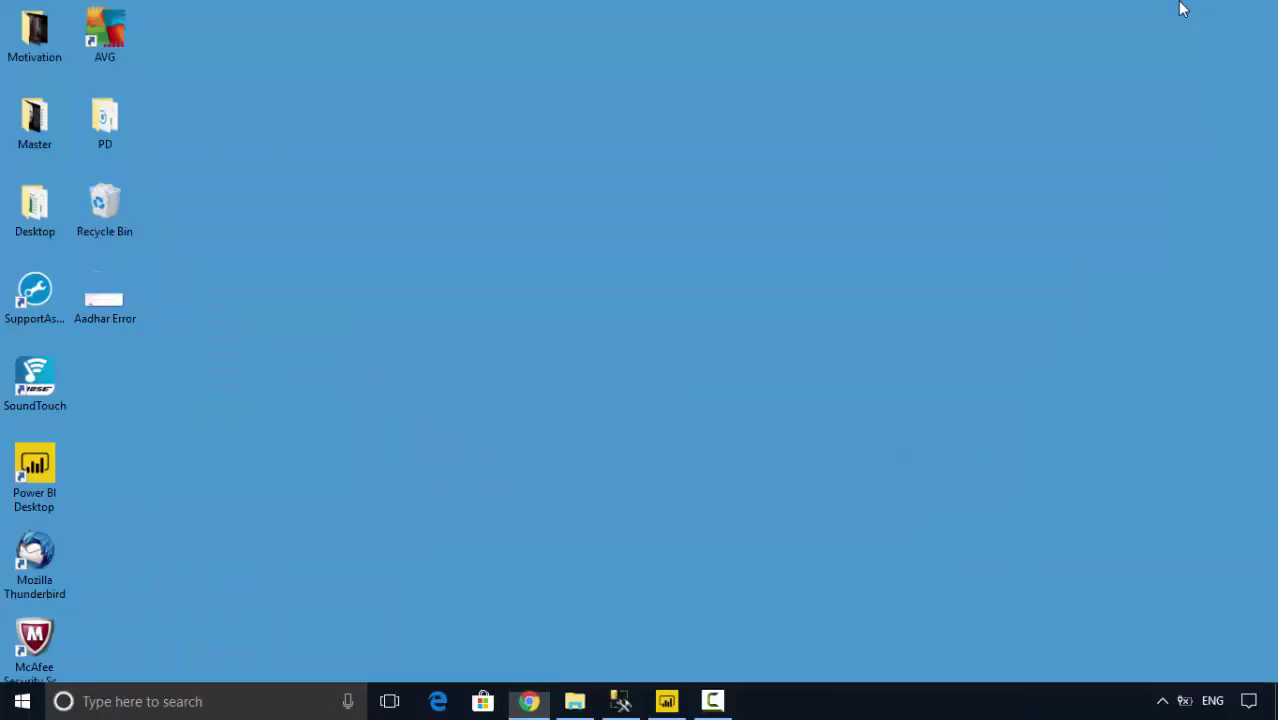
click(666, 701)
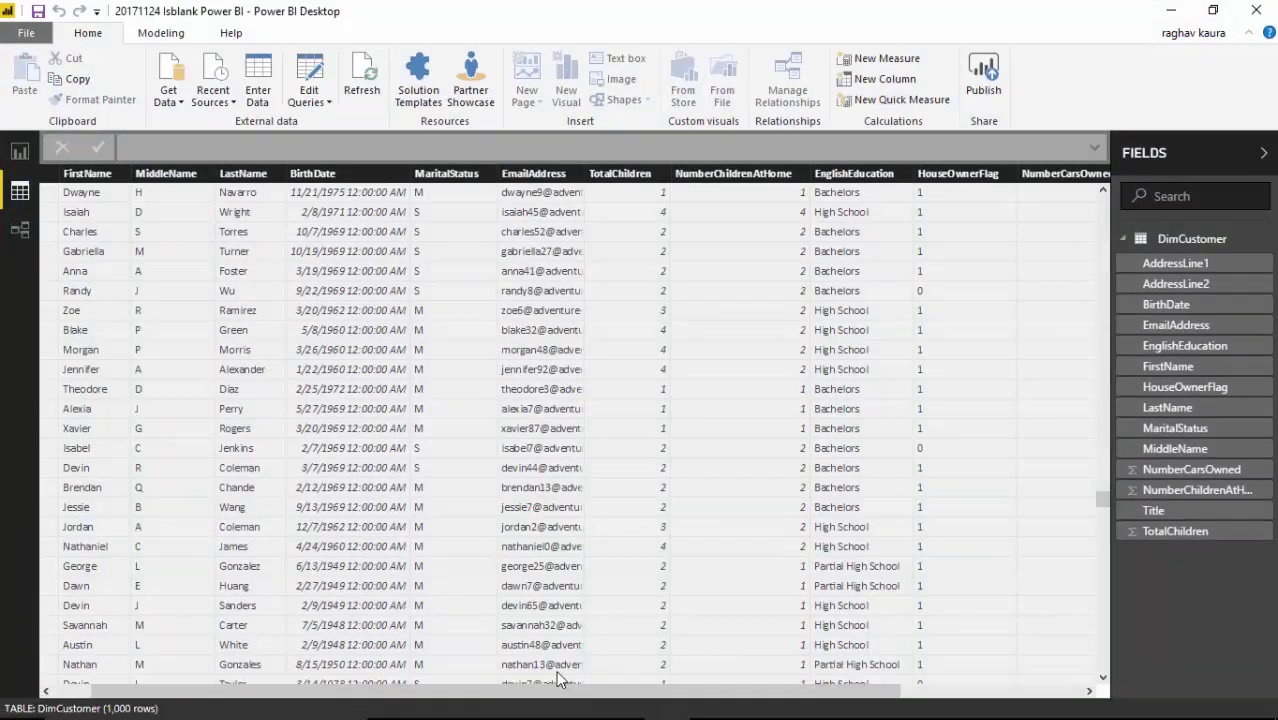
- Add a new calculated column to DimCustomer named DefaultEmailAddress
click(147, 34)
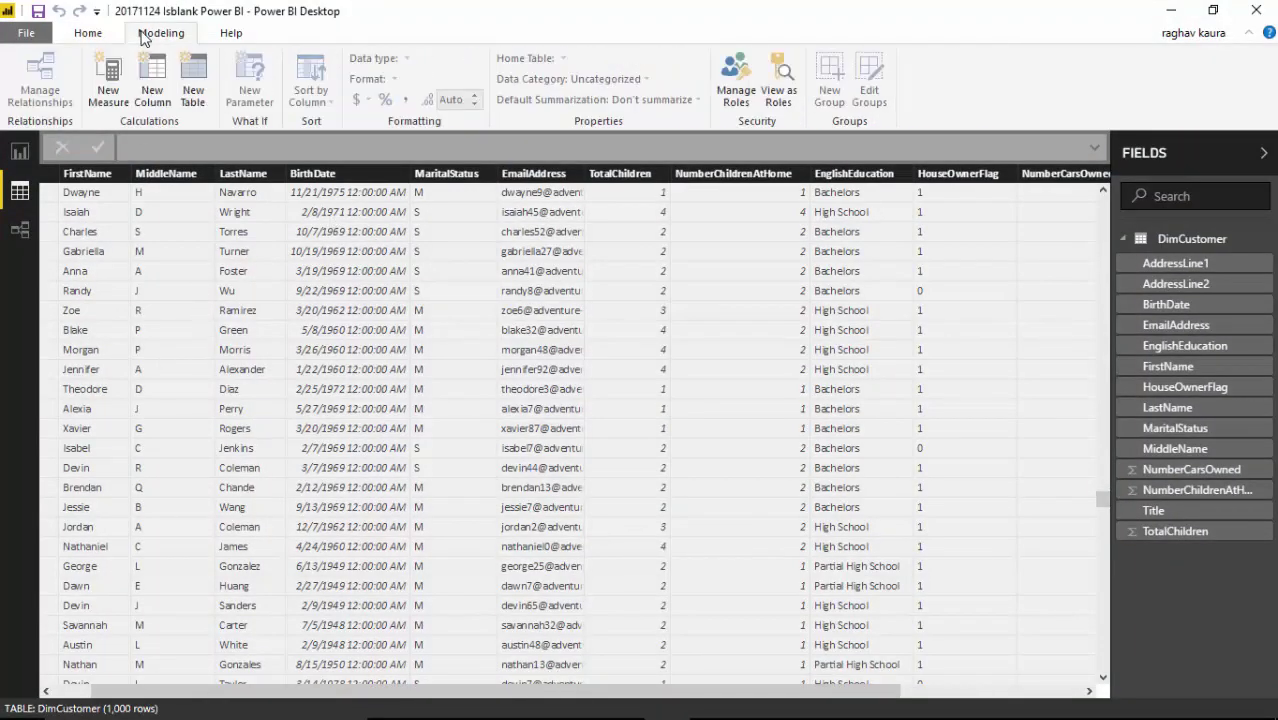
click(152, 80)
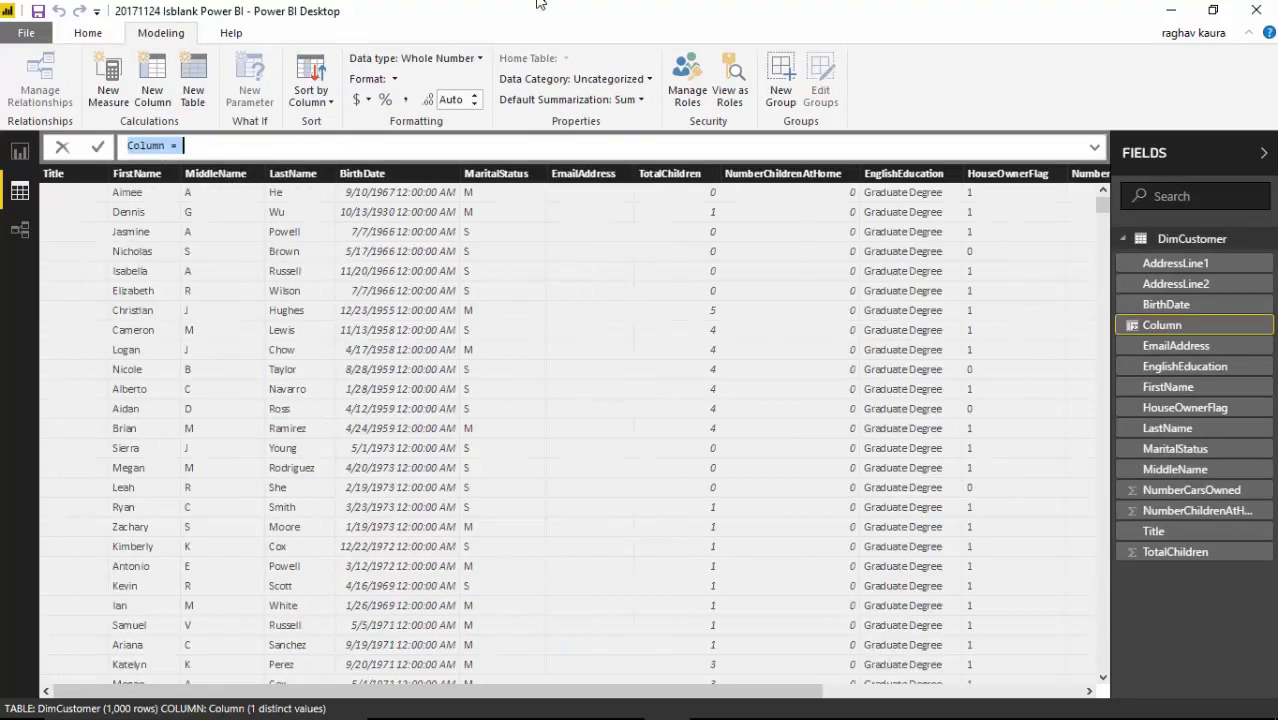
key(Home)
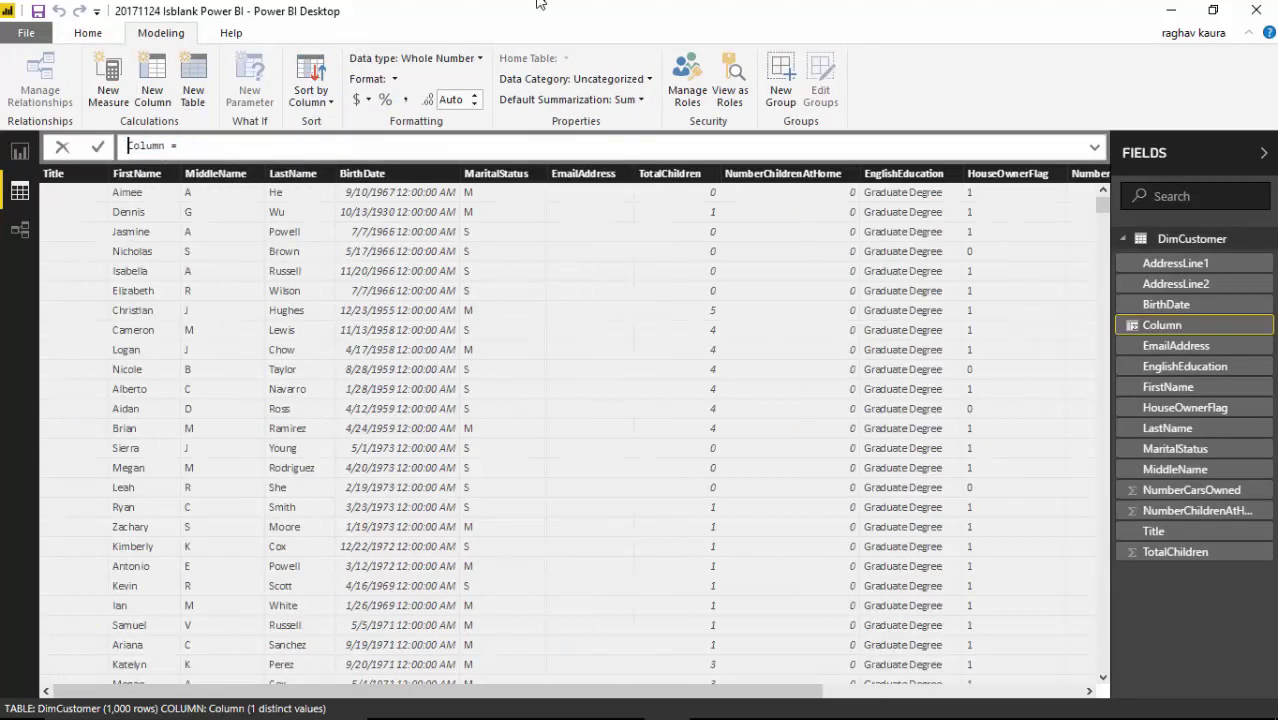
key(shift+Right)
key(shift+Right)
key(shift+Right)
key(shift+Right)
key(shift+Right)
key(shift+Right)
text(DefaultEmailAddress)
- Define the column as ISBLANK(DimCustomer[EmailAddress])
key(End)
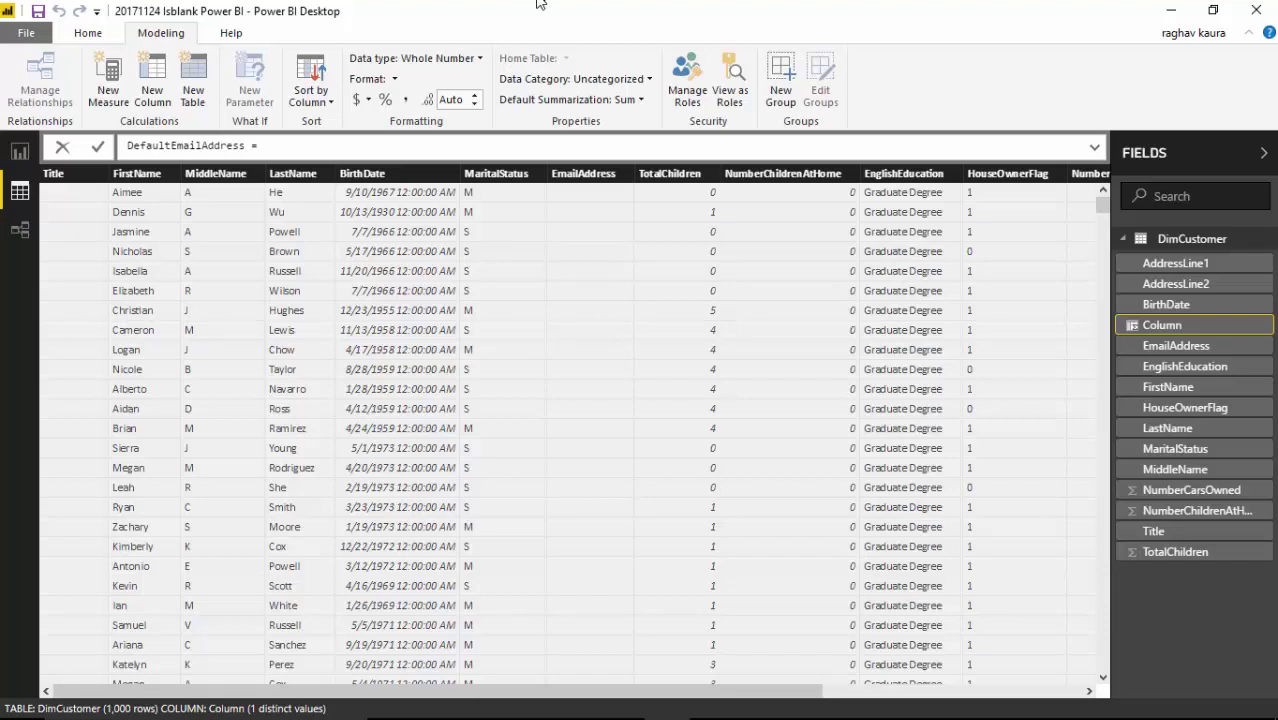
text(Isbl)
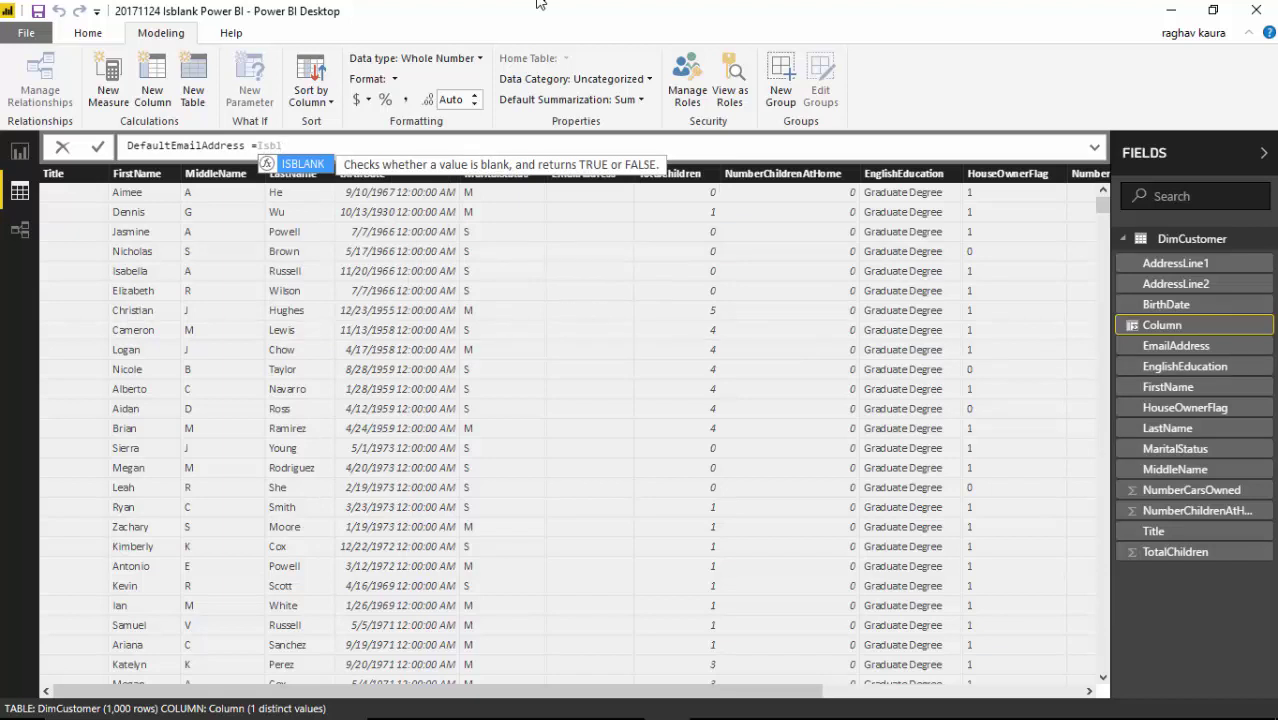
key(Tab)
text(email))
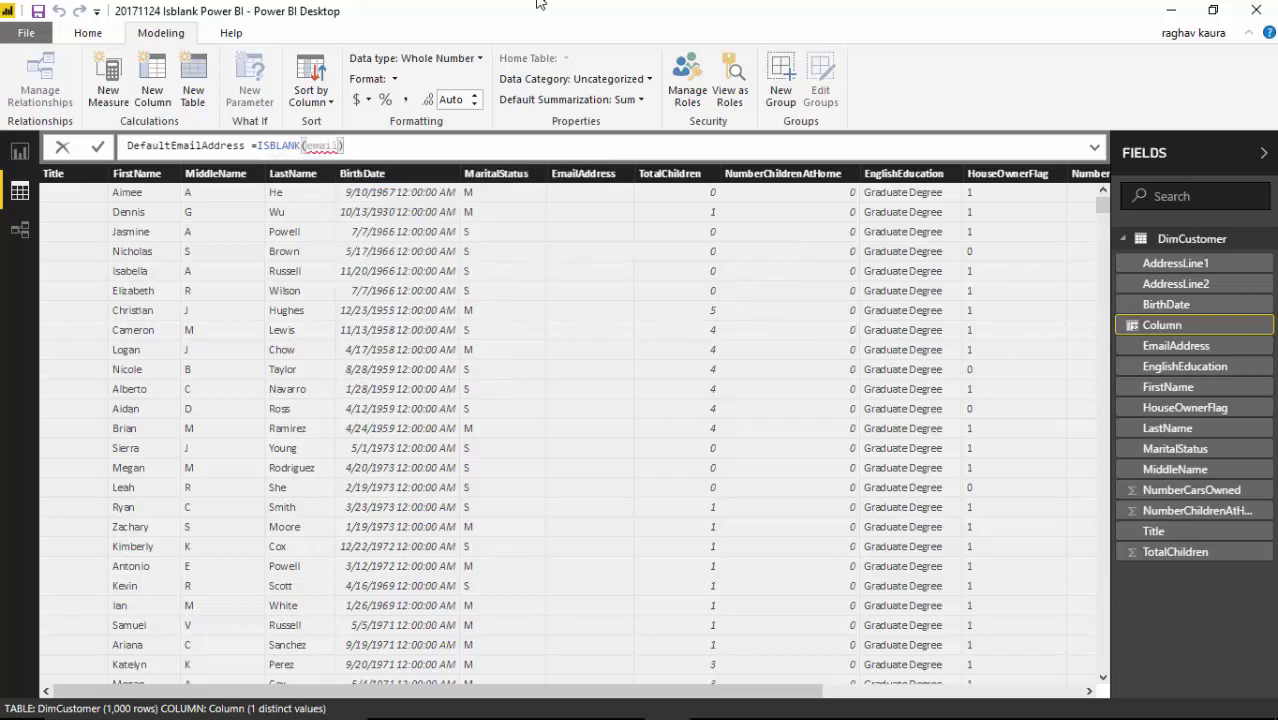
key(BackSpace)
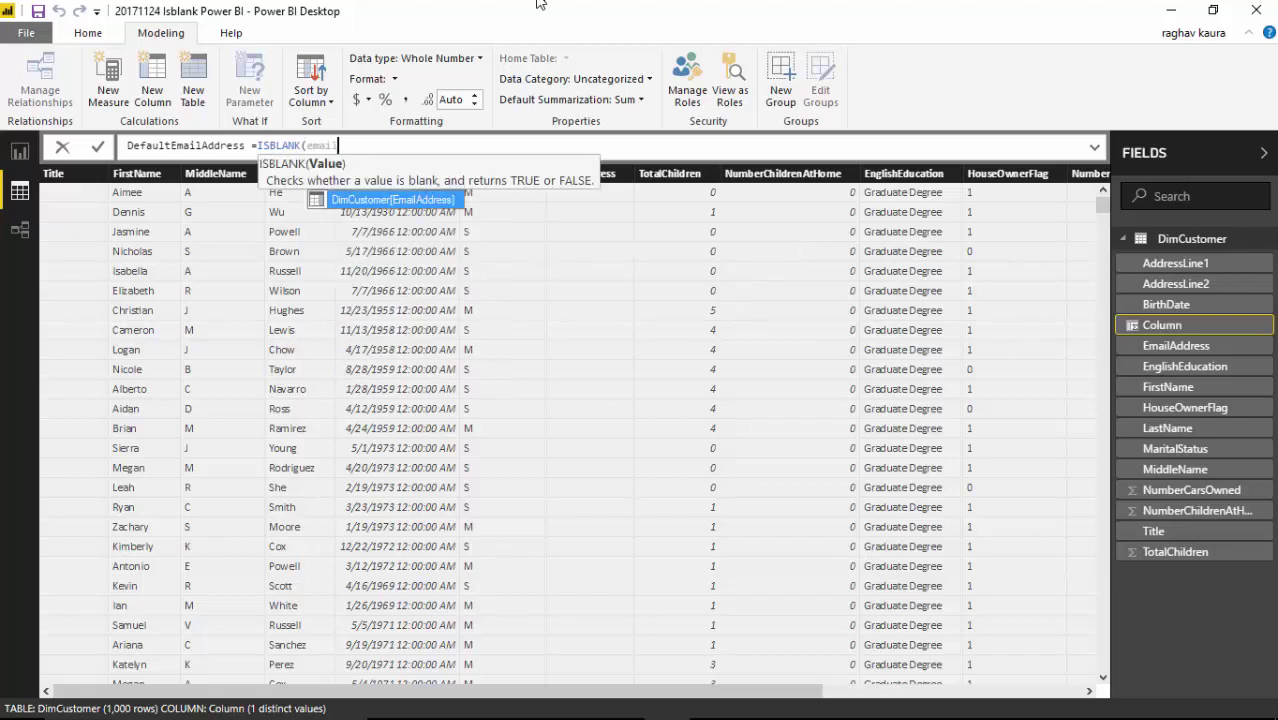
key(Tab)
text())
key(Return)
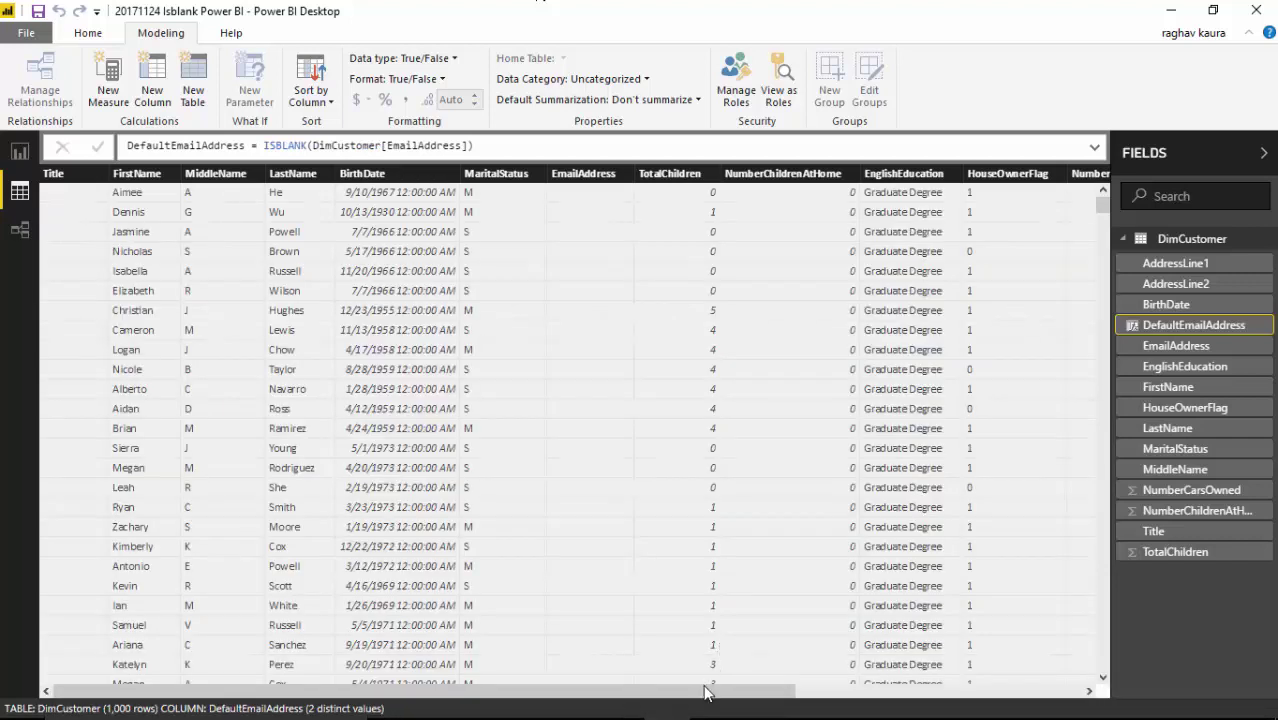
drag(708, 690, 1030, 657)
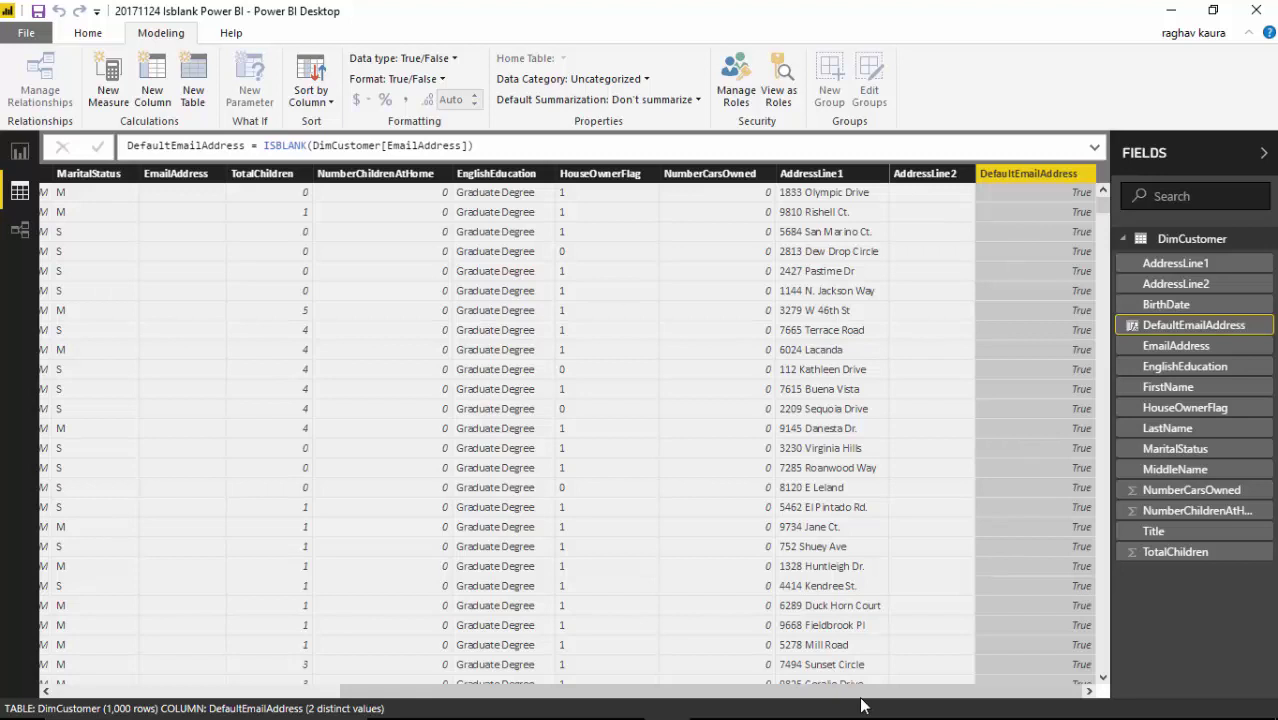
mouse_move(870, 697)
mouse_down()
mouse_move(519, 707)
mouse_move(858, 705)
mouse_up()
drag(1102, 196, 1108, 512)
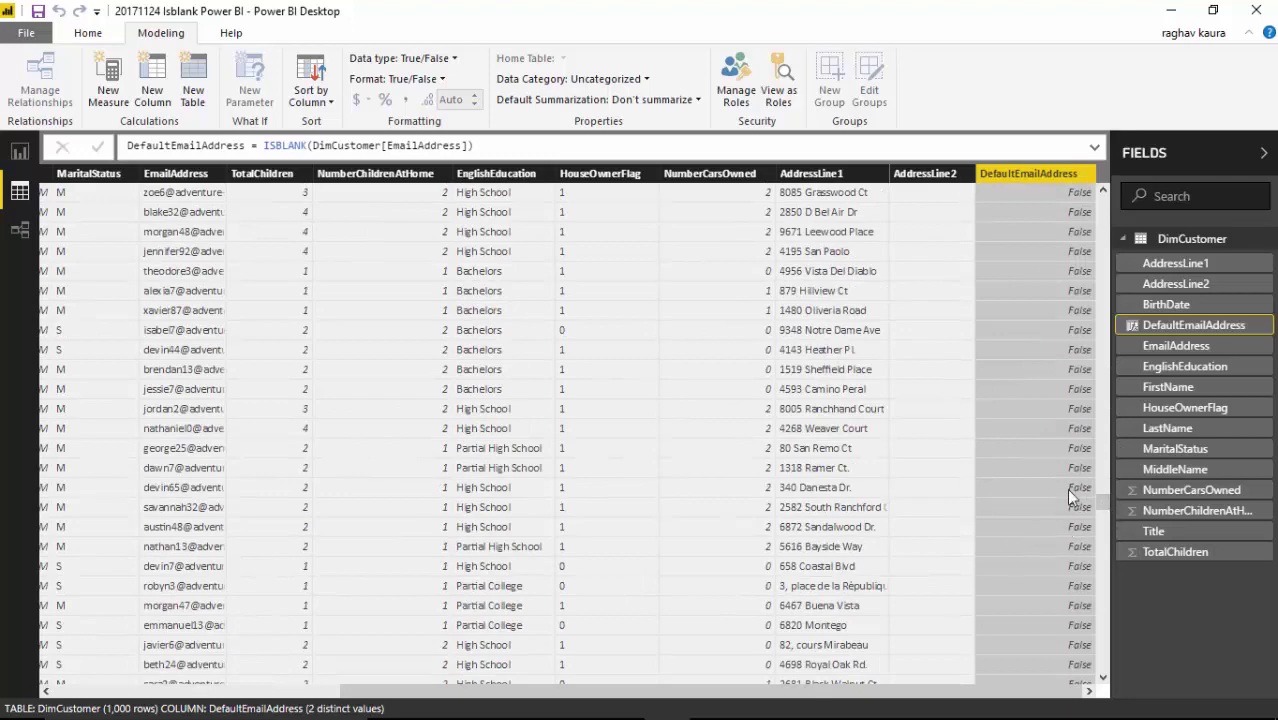
drag(1101, 335, 1108, 205)
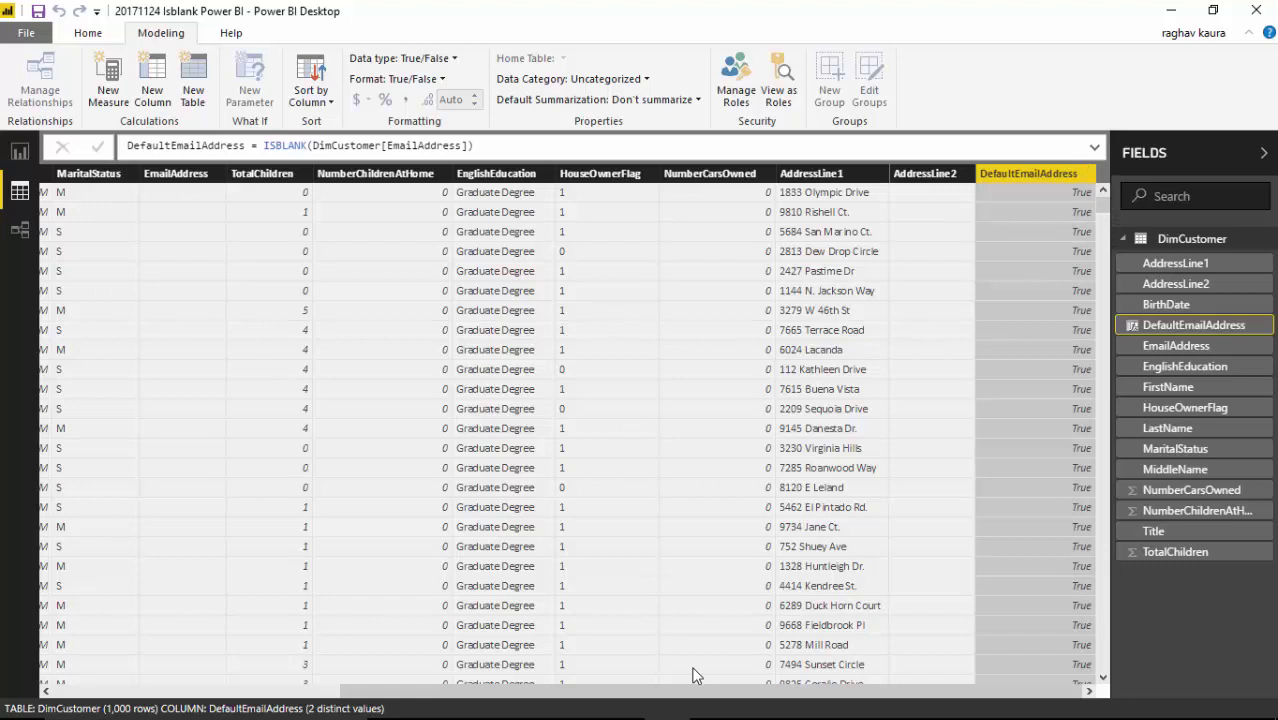
drag(668, 692, 257, 668)
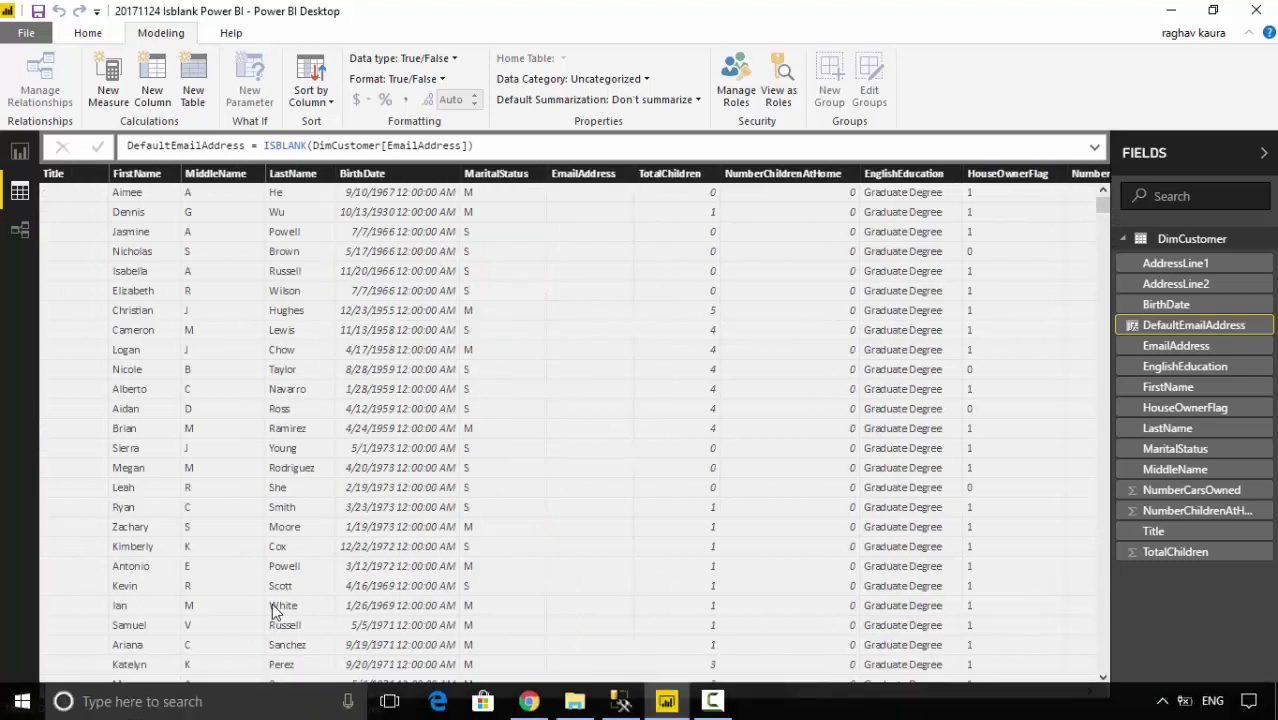
- Change the formula to IF(ISBLANK(DimCustomer[EmailAddress]), a default e-mail address, DimCustomer[EmailAddress])
click(264, 146)
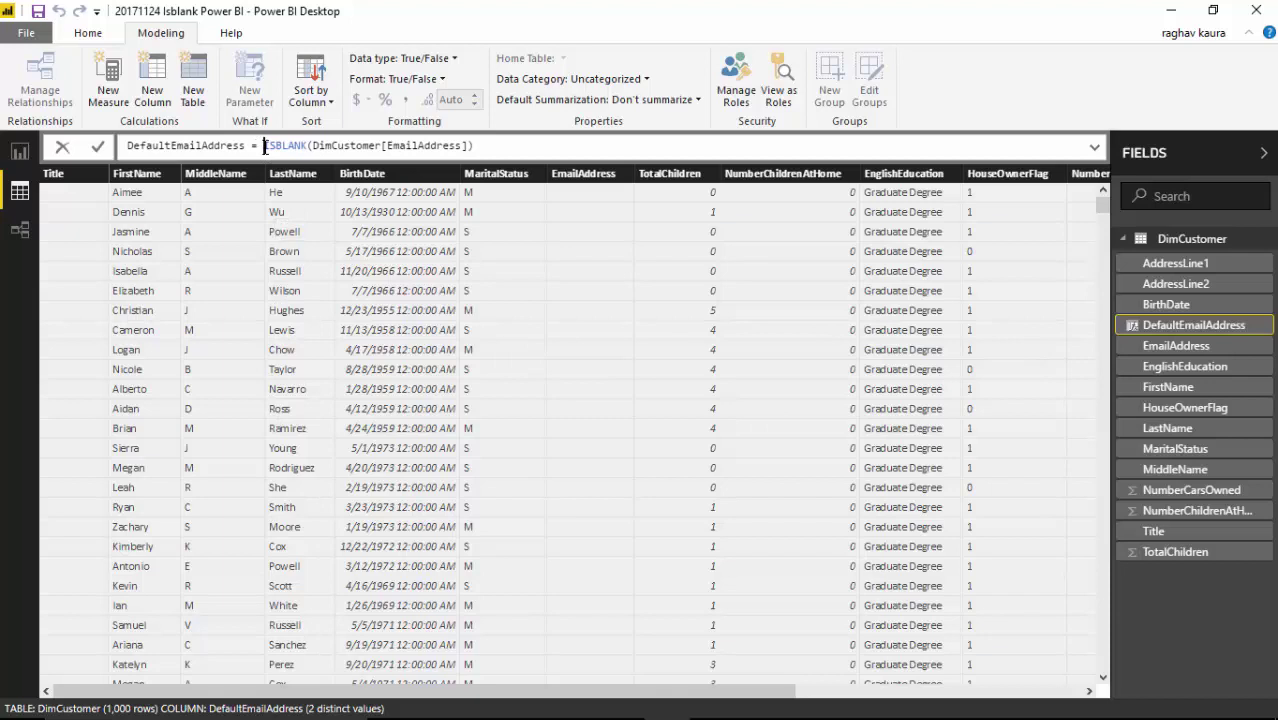
text(IF()
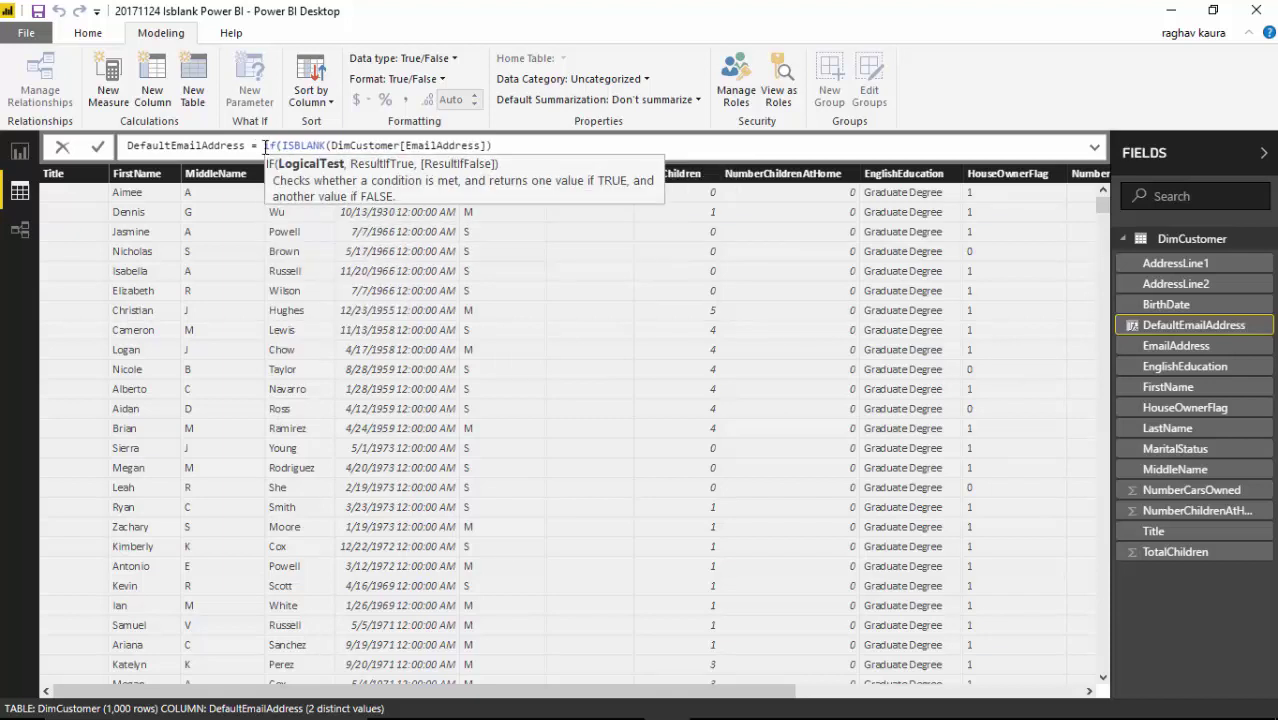
key(End)
text(,)
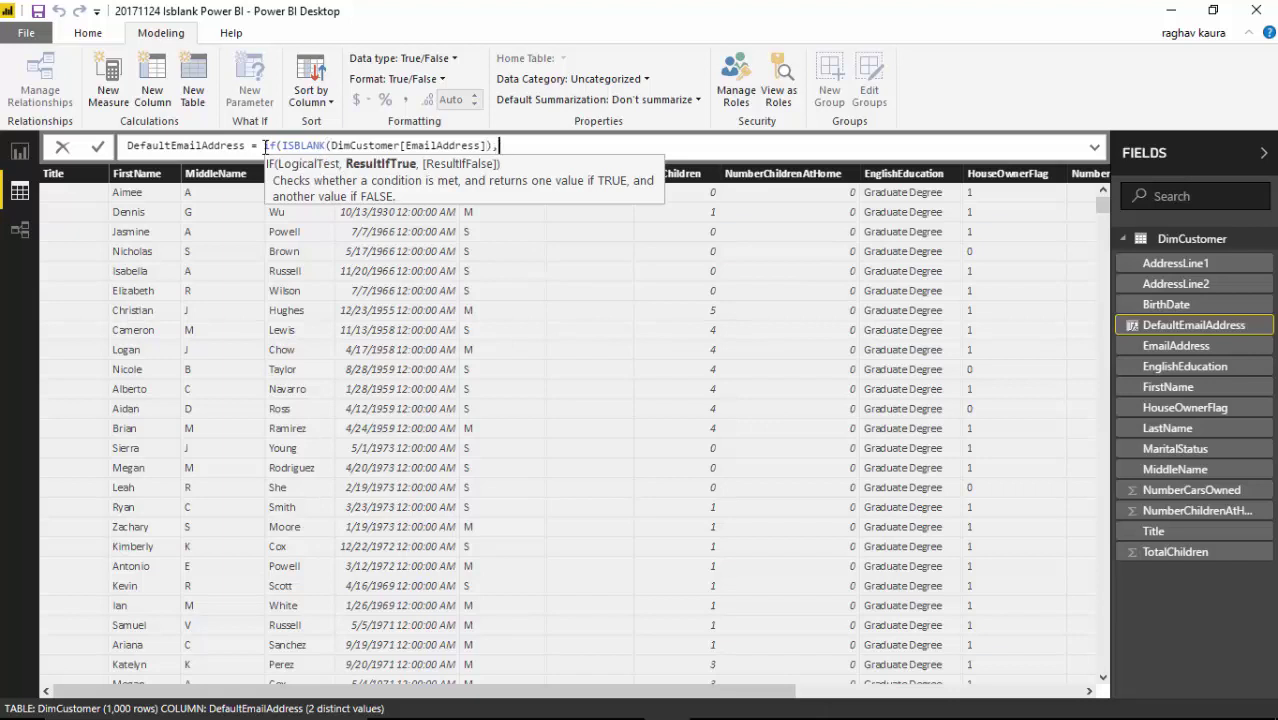
text("defautaddress@adve)
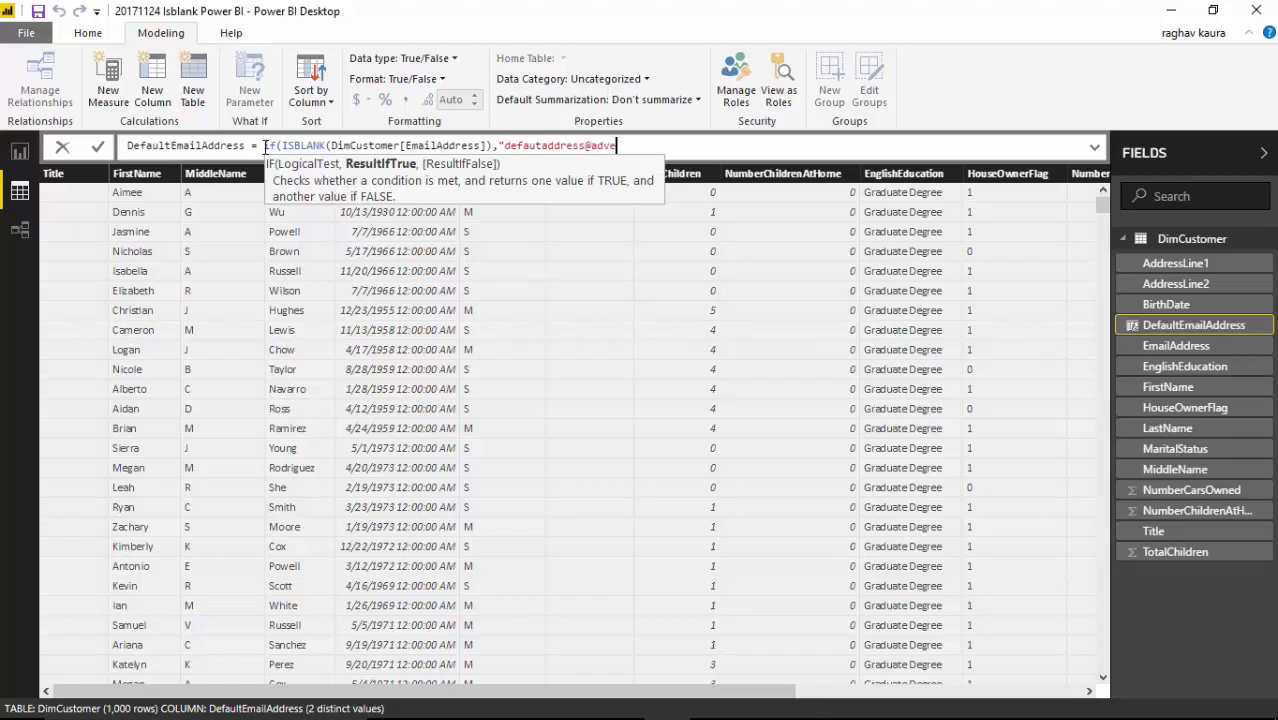
text(ntureworks.com",)
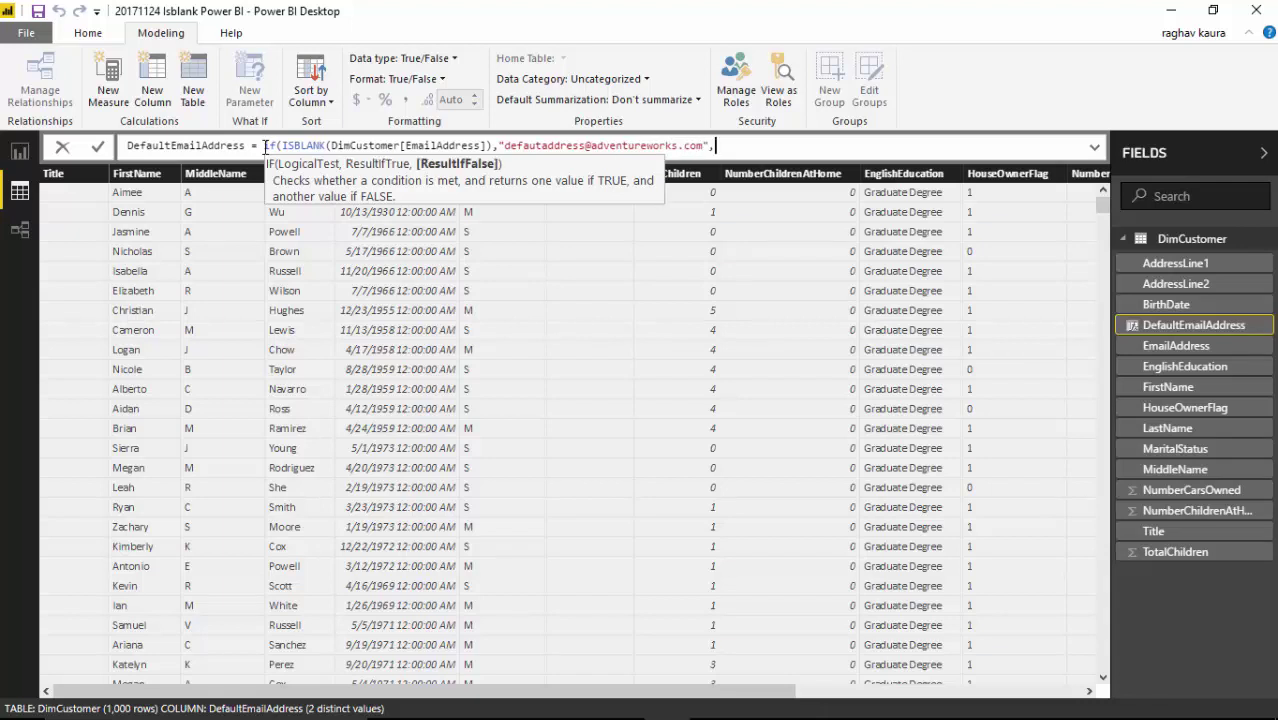
text(email))
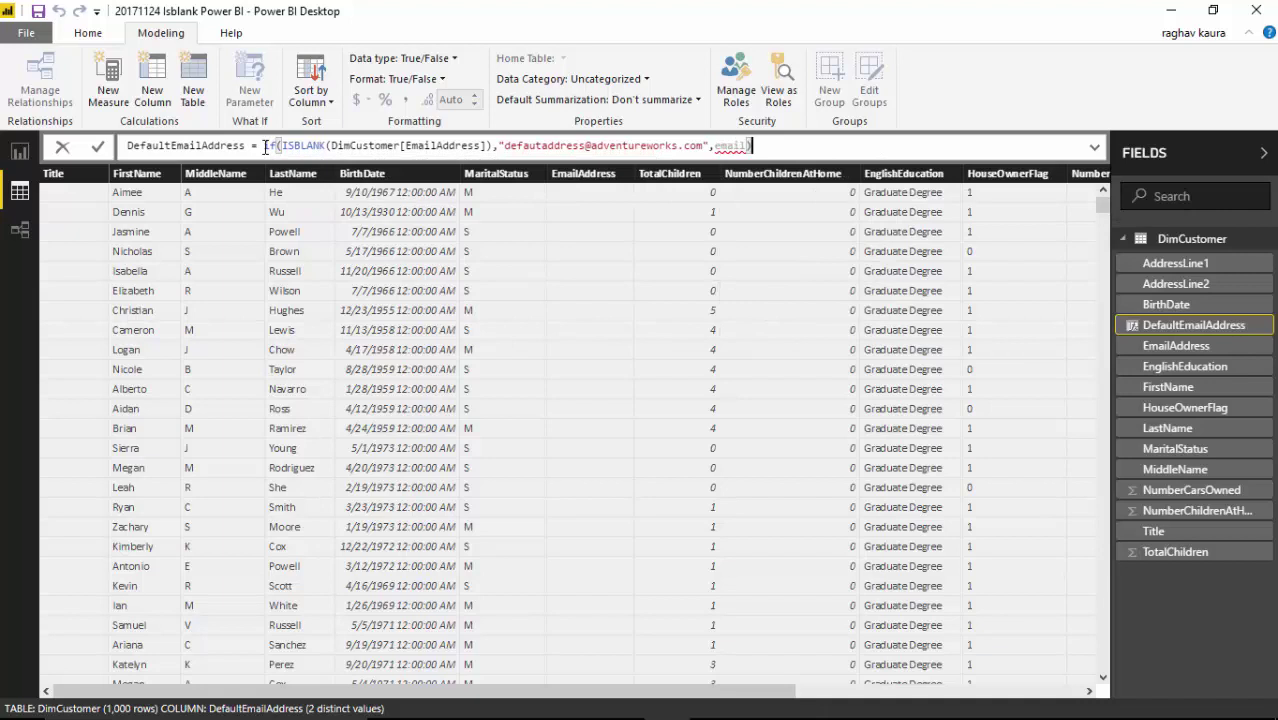
key(BackSpace)
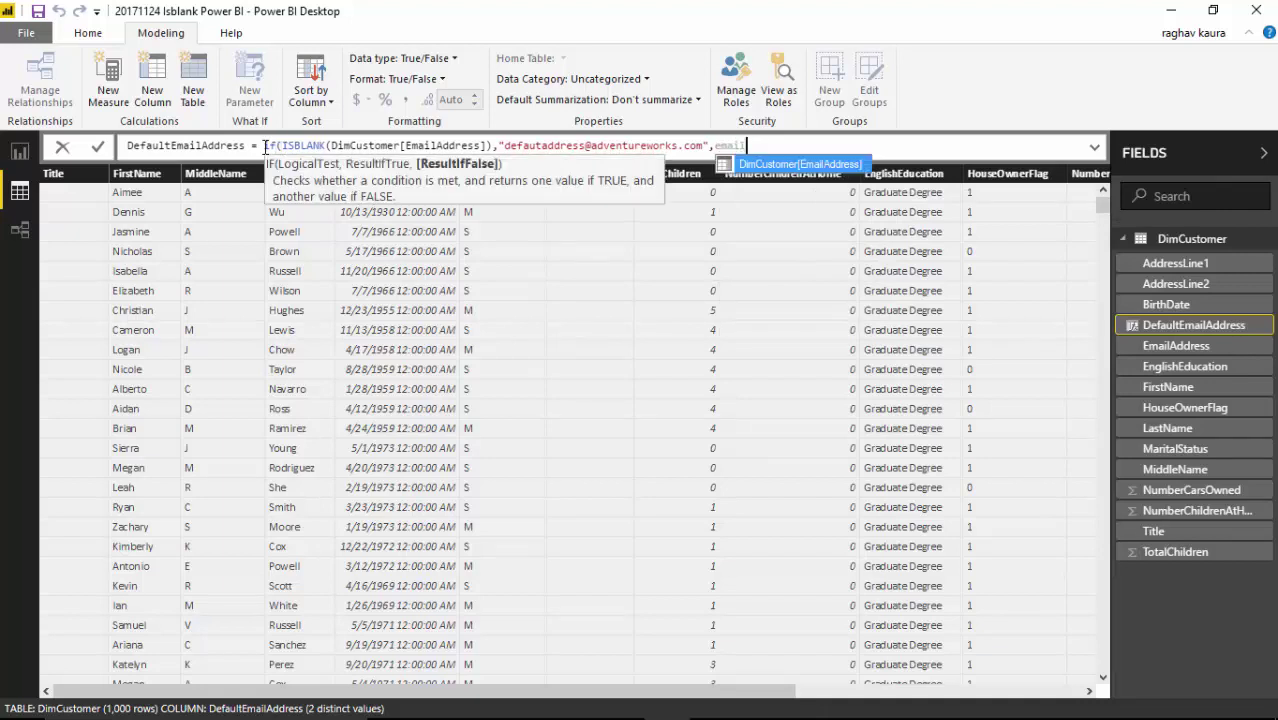
key(Tab)
text())
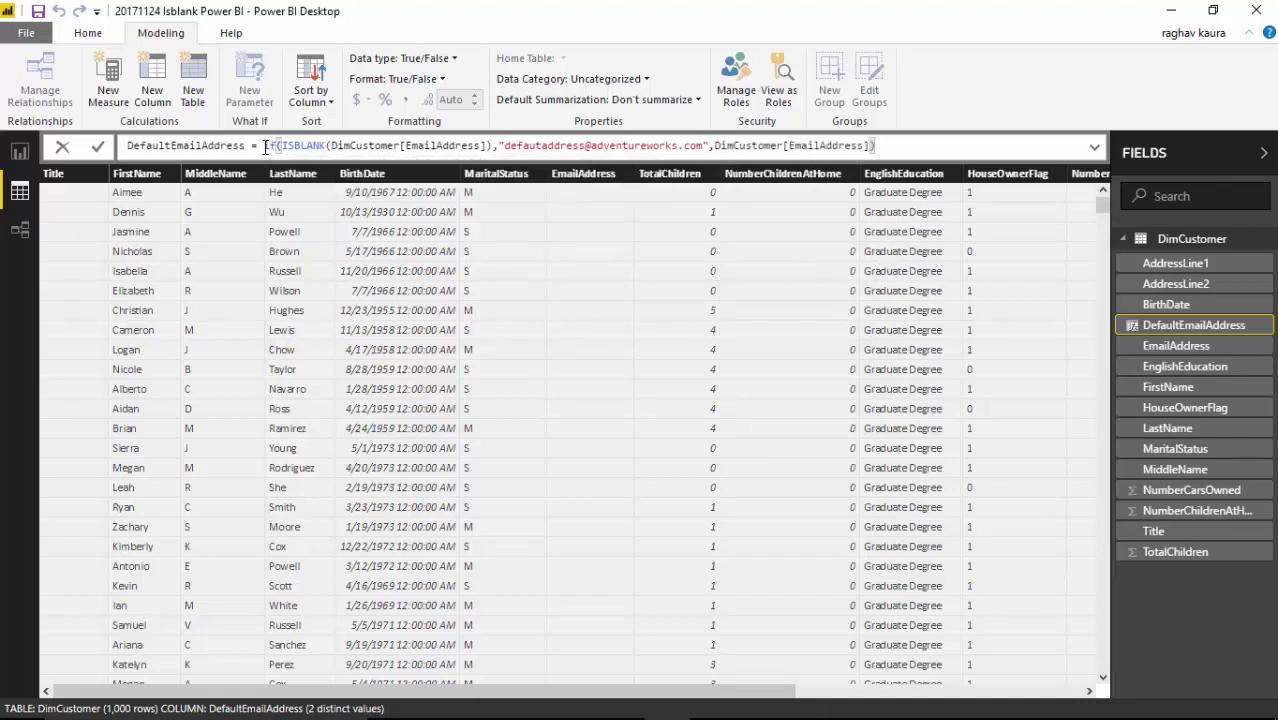
key(Return)
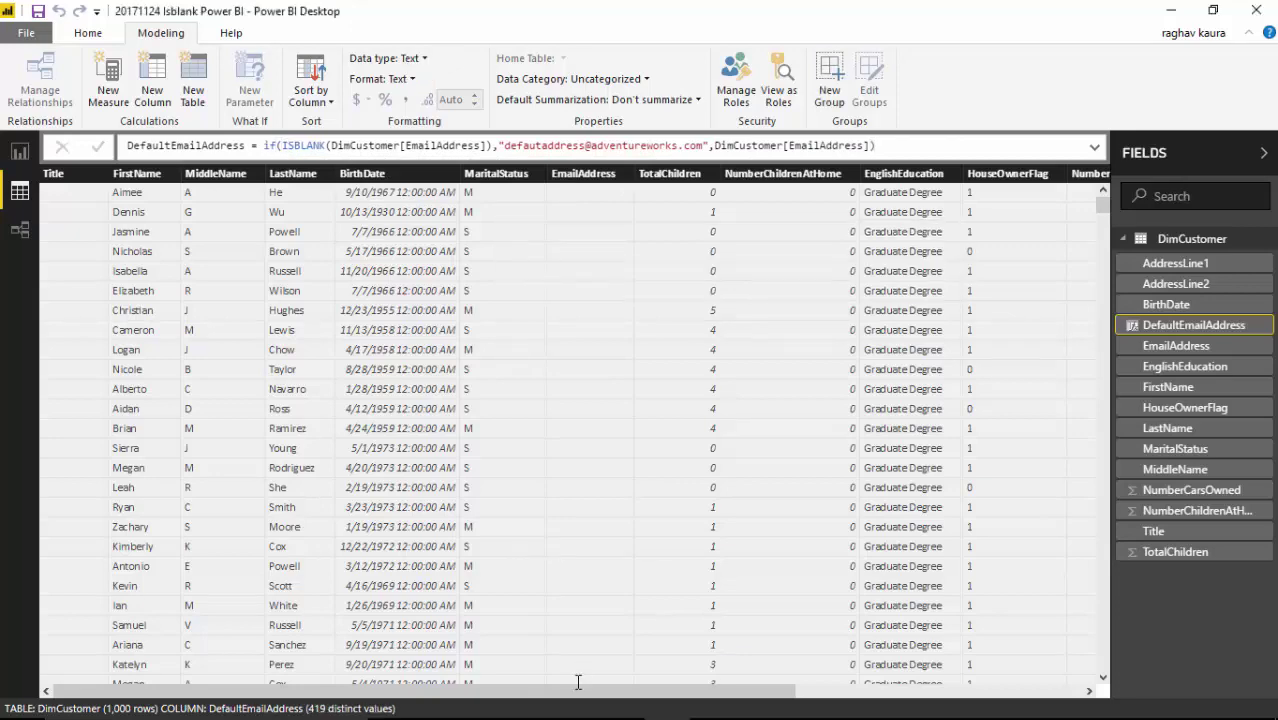
drag(573, 700, 993, 685)
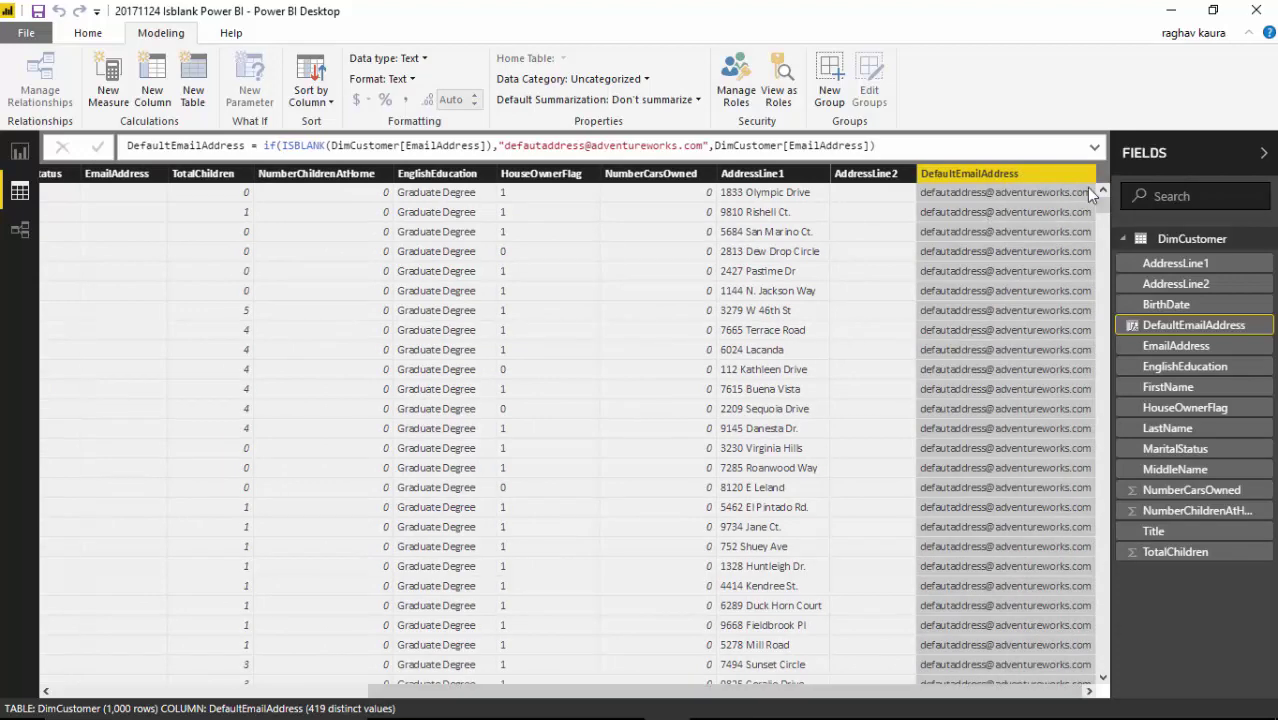
drag(1101, 205, 1104, 477)
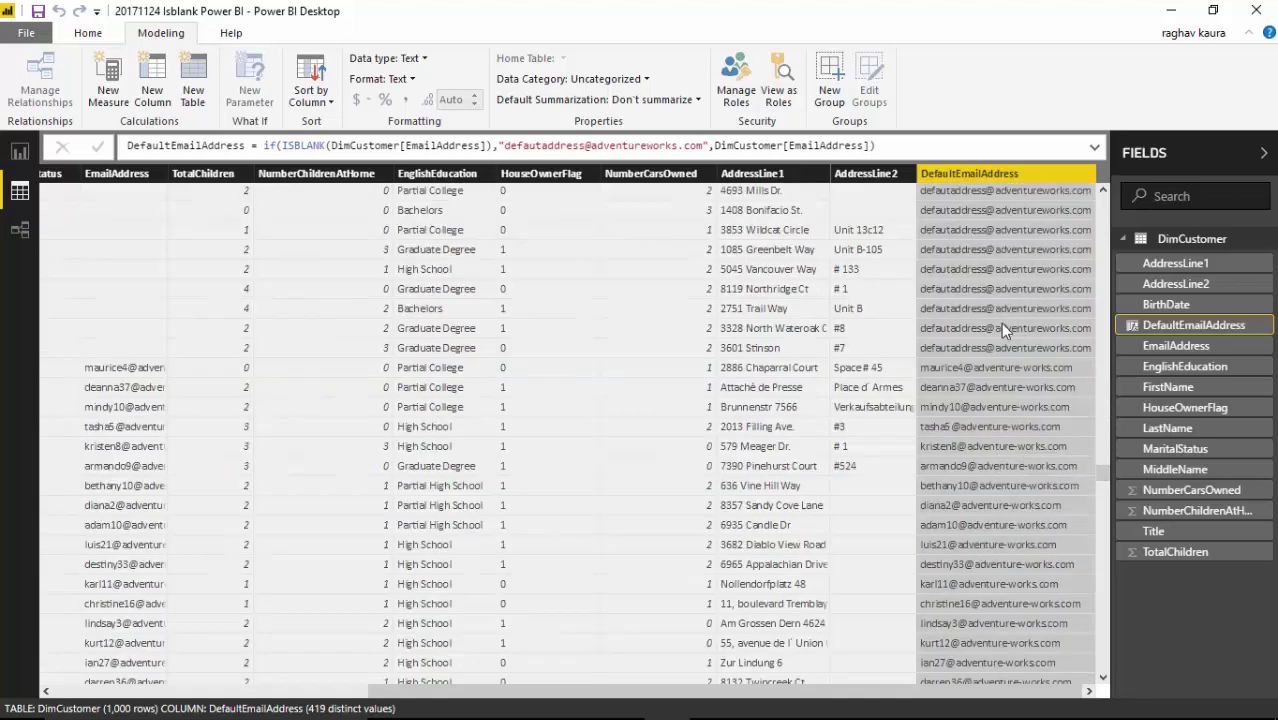